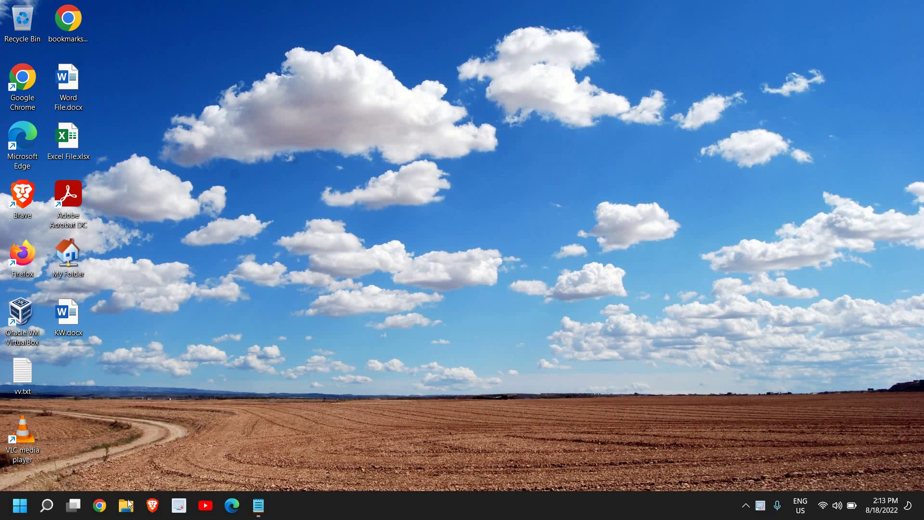
In maximized Chrome, search 'amd', open amd.com, and go to its Drivers & Support page.
left_click(100, 505)
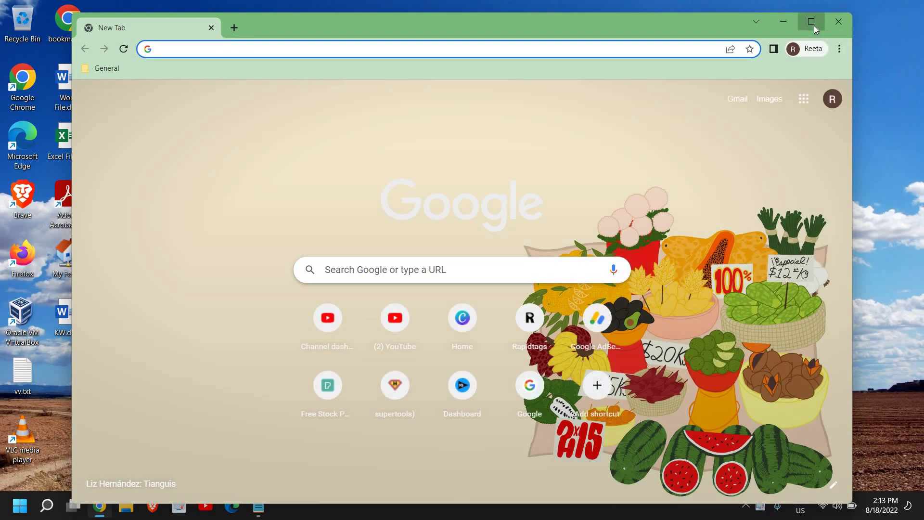
left_click(811, 22)
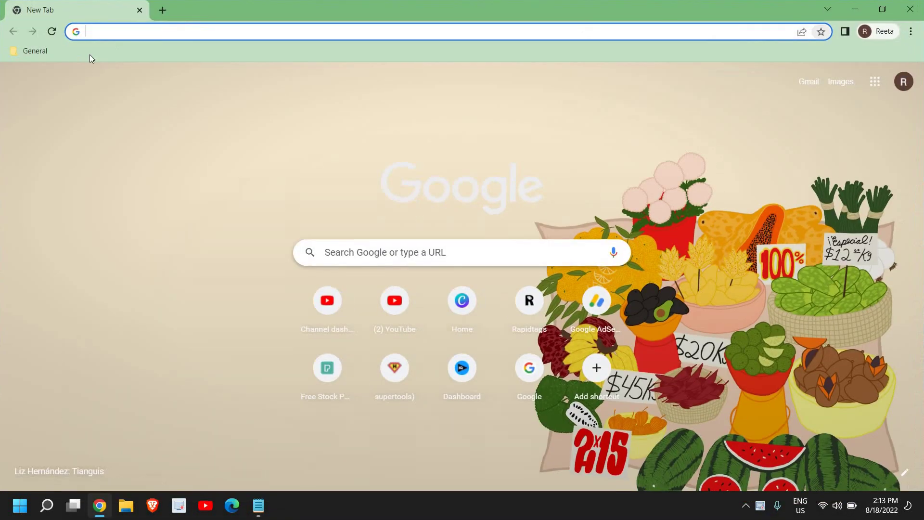
type("amd")
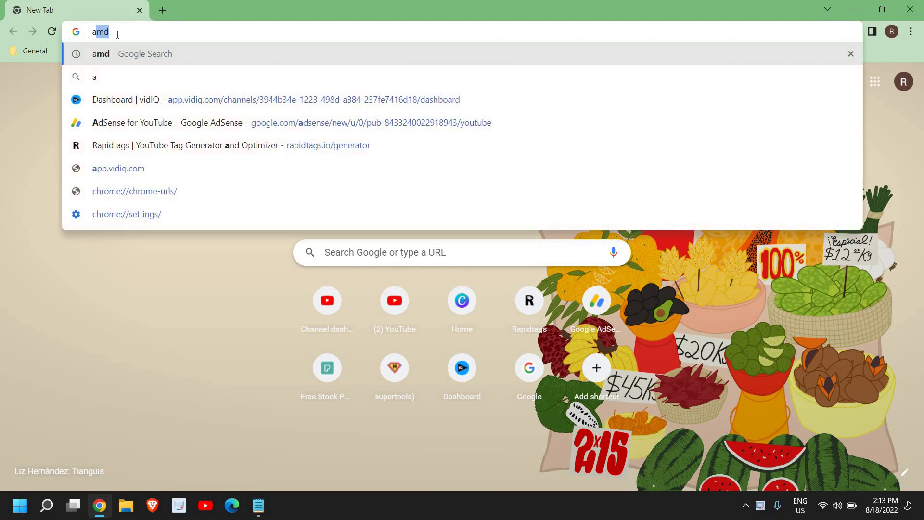
key("Return")
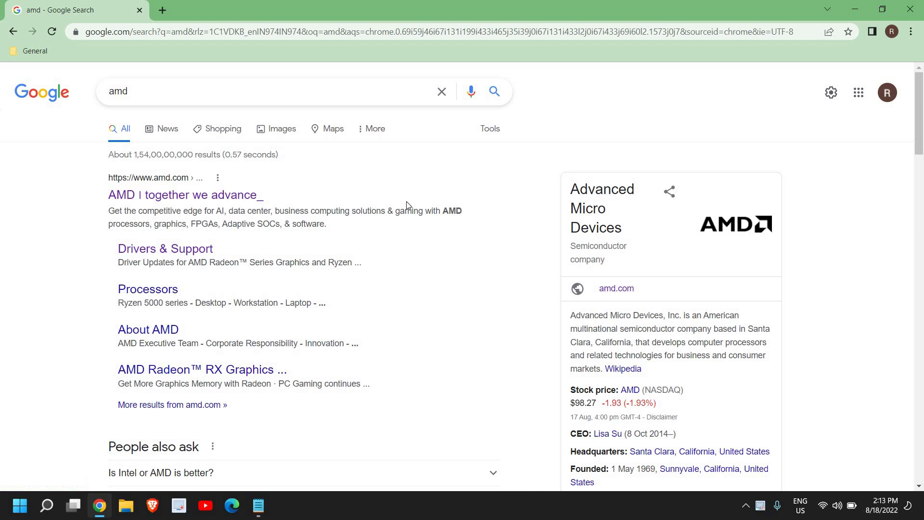
left_click(159, 192)
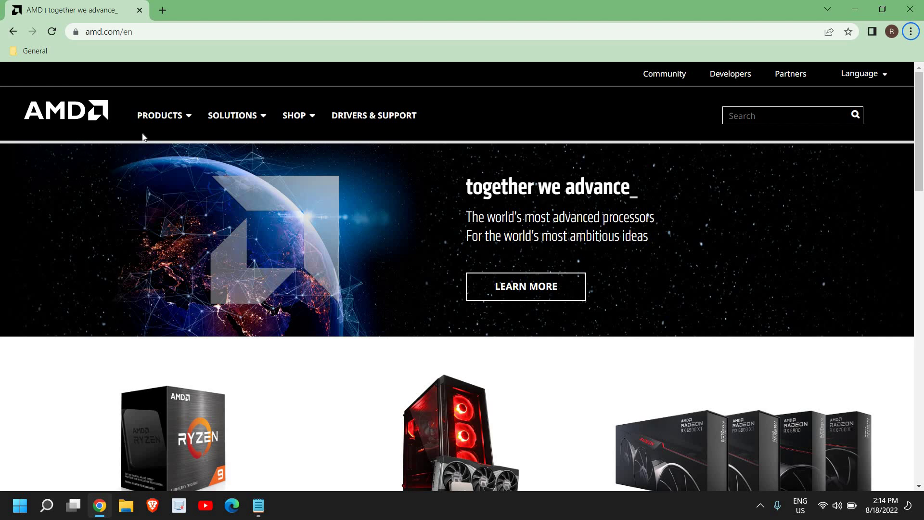
mouse_move(243, 125)
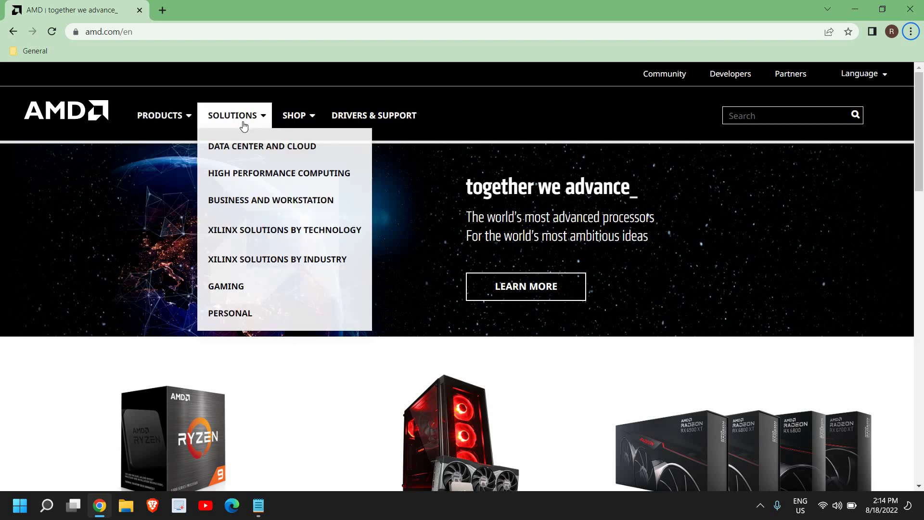
left_click(381, 124)
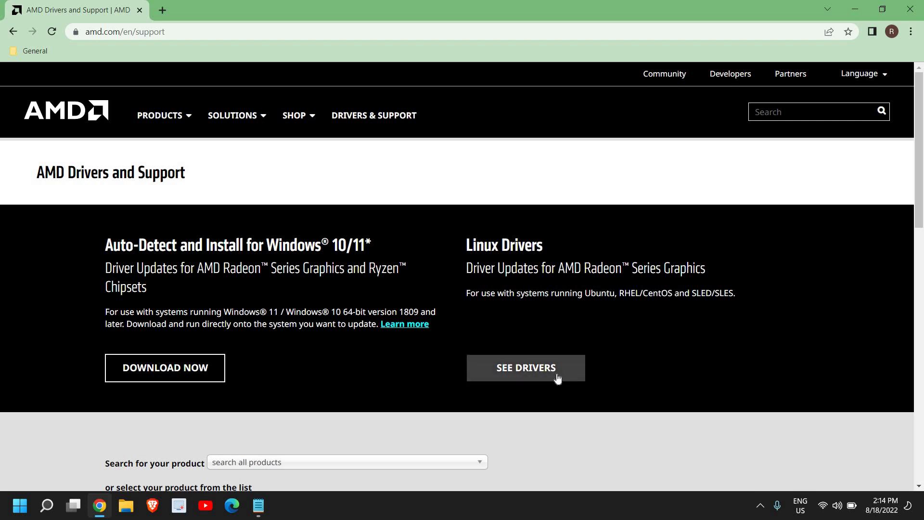
Scroll to the product selector and pick Chipsets > AMD Socket TR4.
scroll(242, 360, "down", 3)
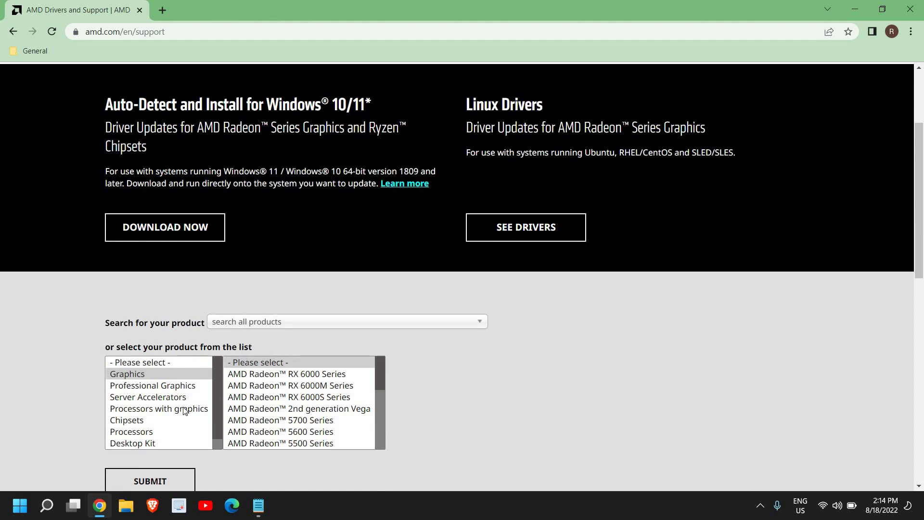
scroll(186, 410, "down", 1)
scroll(118, 396, "down", 3)
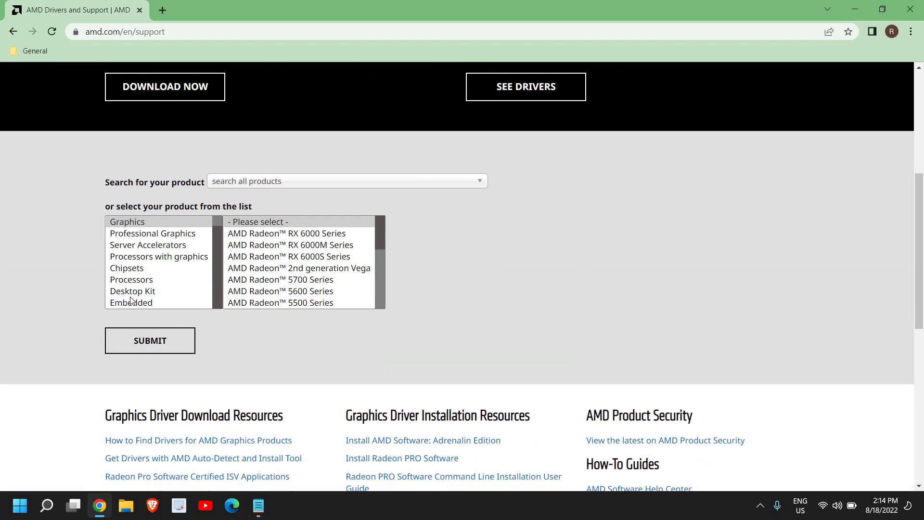
left_click(120, 269)
left_click(261, 268)
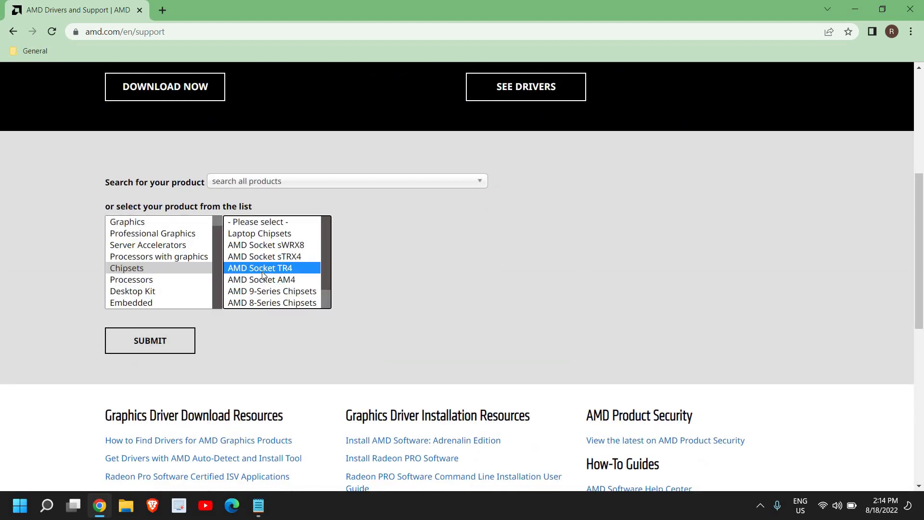
scroll(267, 277, "down", 1)
scroll(267, 277, "down", 3)
scroll(358, 311, "up", 6)
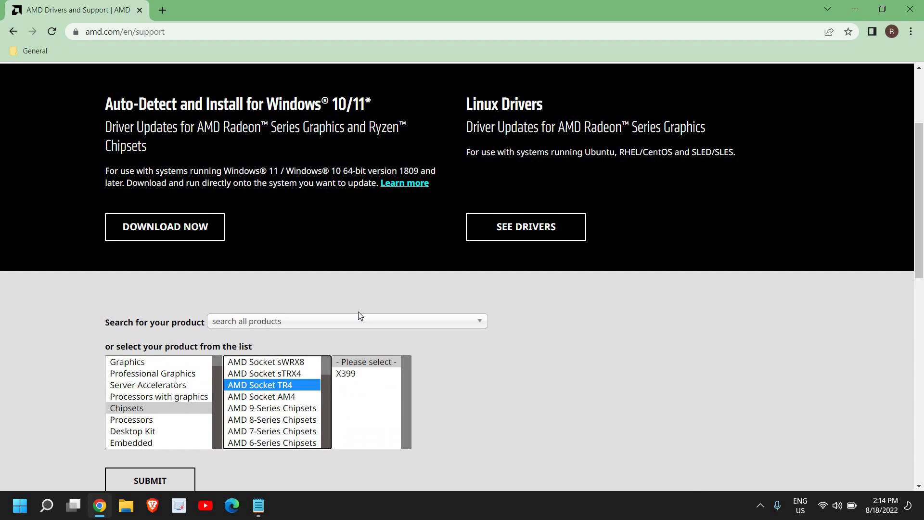
Change the selection to Graphics > AMD Radeon RX 6000M Series > AMD Radeon RX 6700M and submit.
left_click(138, 364)
key("alt")
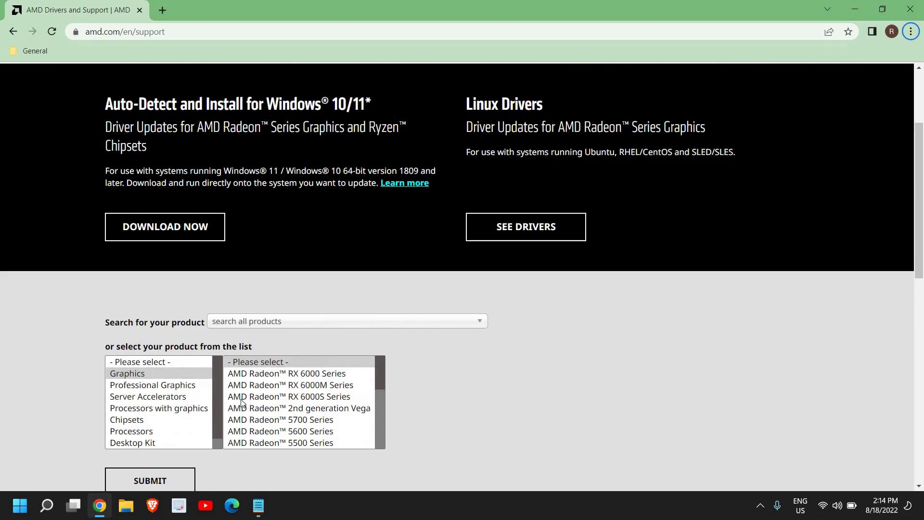
left_click(279, 386)
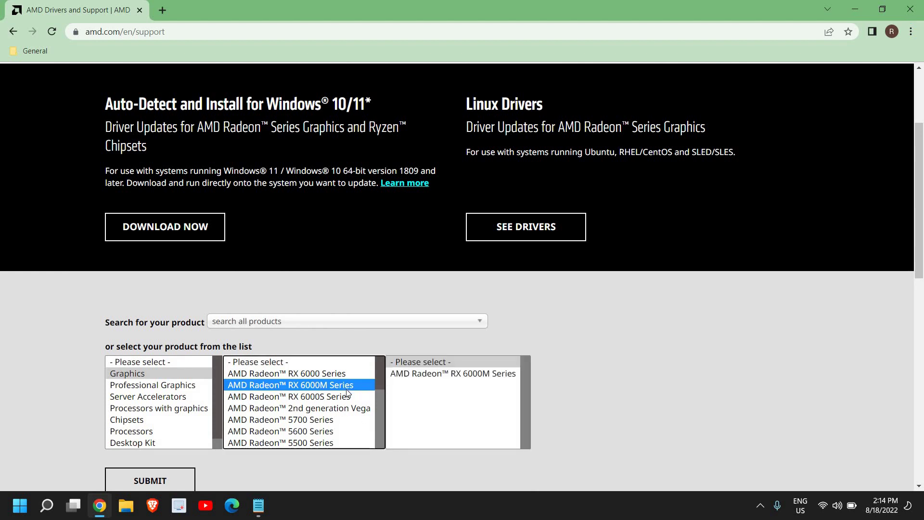
left_click(444, 377)
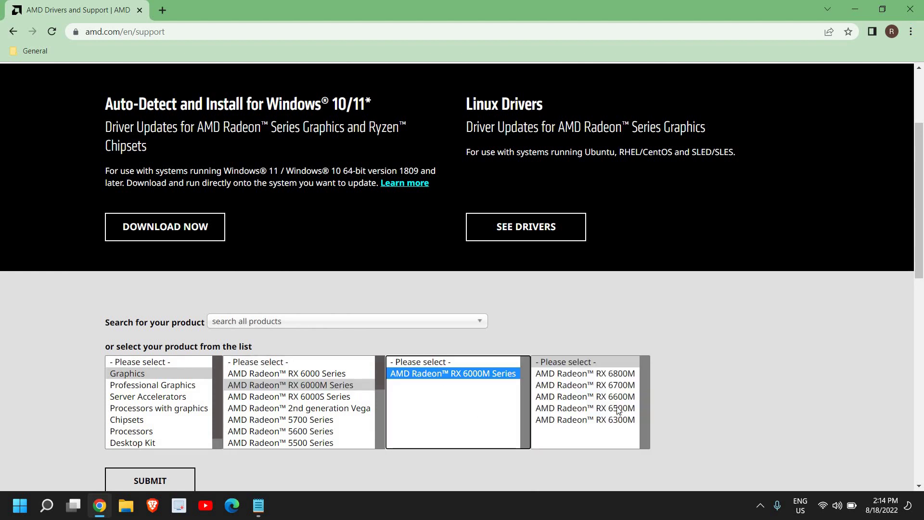
left_click(608, 385)
scroll(275, 353, "down", 3)
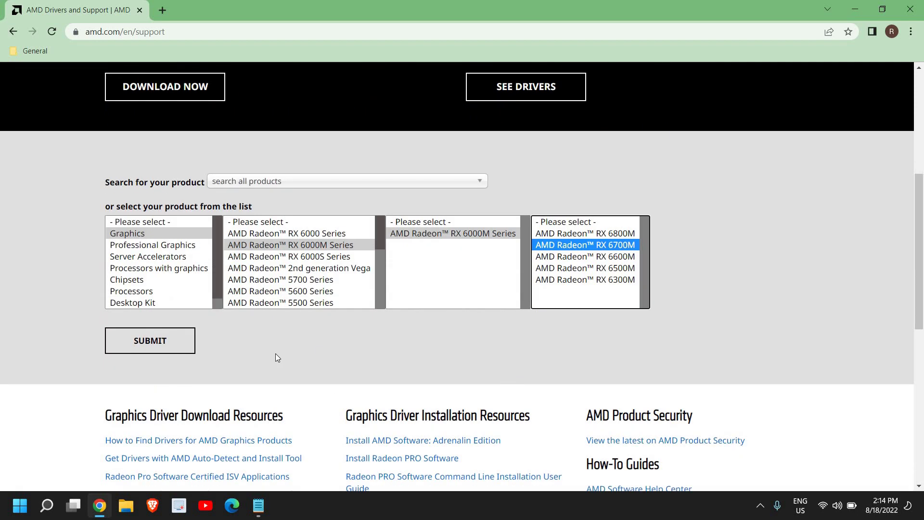
left_click(193, 349)
Download the Windows Auto-Detect and Install package, adrenalin-edition-22.8.1-minimalsetup, and check its download options.
scroll(206, 344, "up", 3)
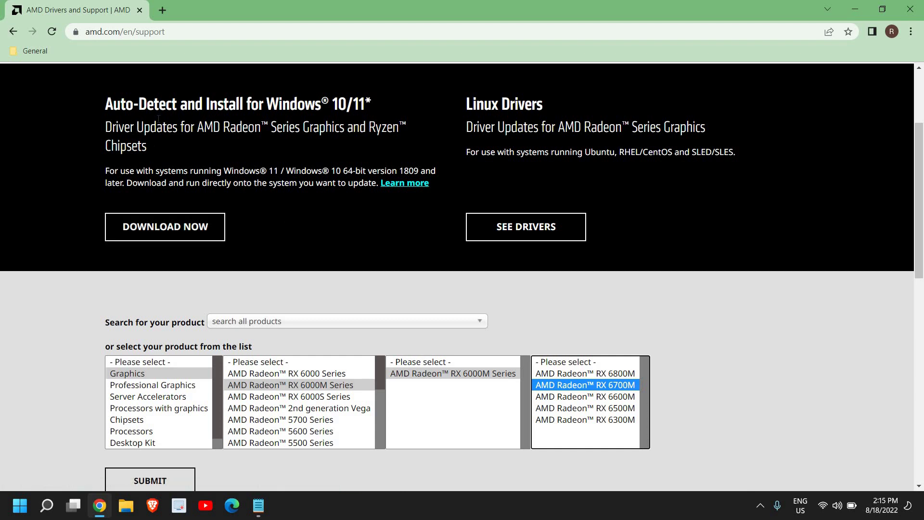
left_click(166, 230)
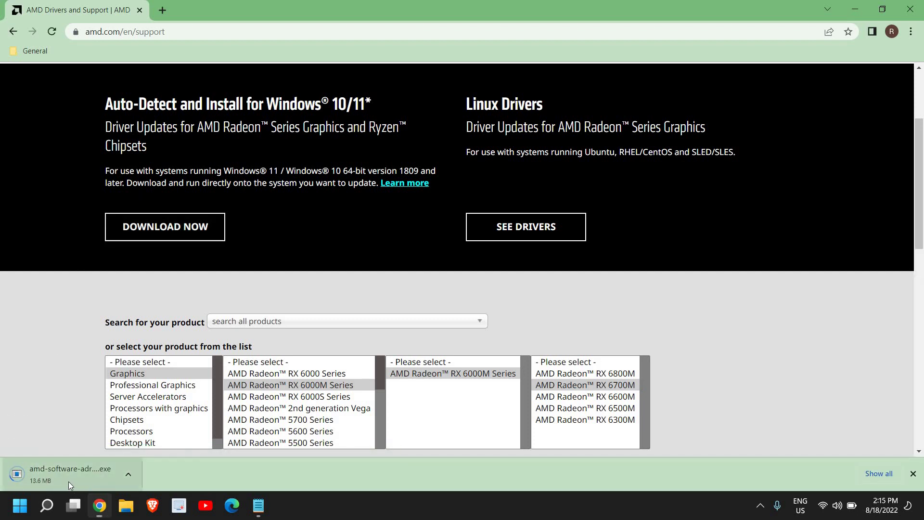
left_click(135, 477)
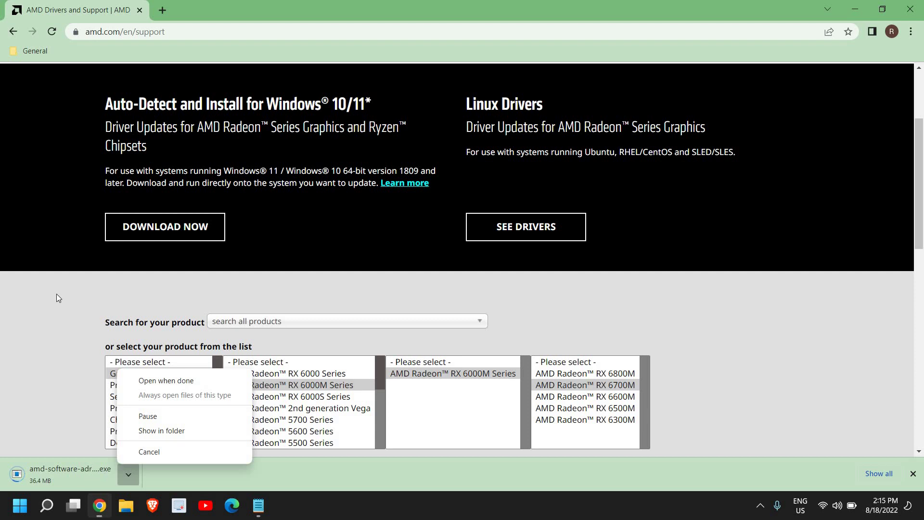
Run the downloaded Adrenalin 22.8.1 installer and install it to the default destination folder.
left_click(70, 478)
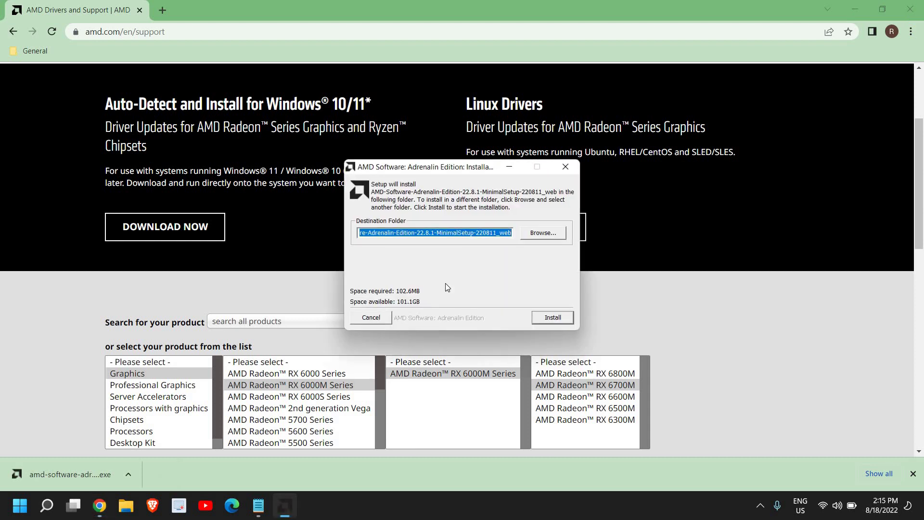
left_click(855, 10)
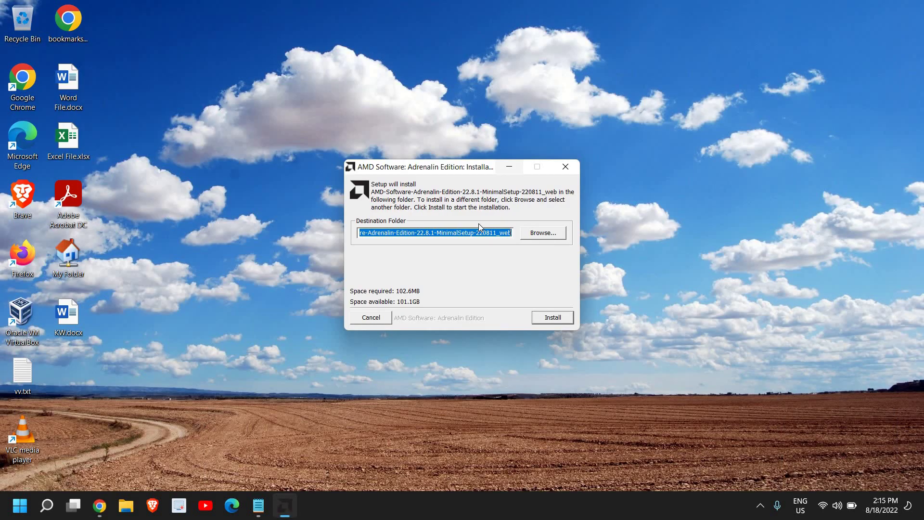
left_click_drag(452, 169, 352, 181)
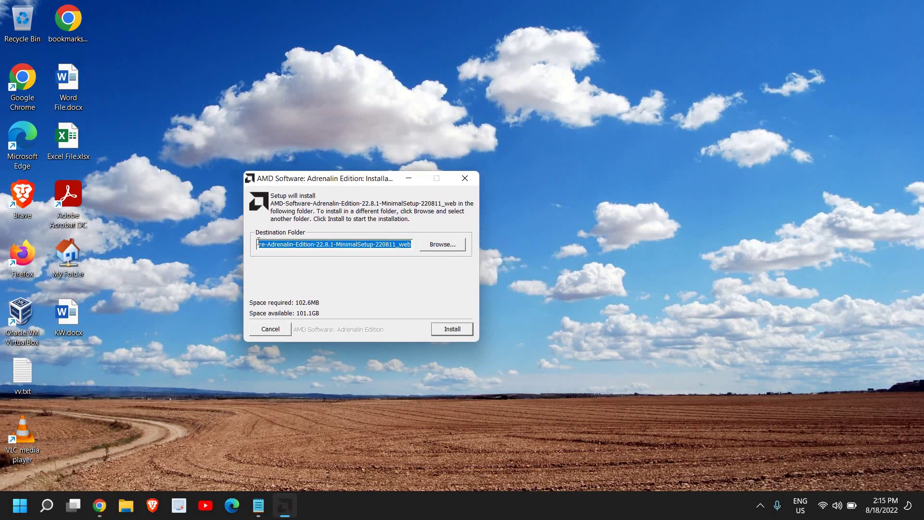
left_click(300, 244)
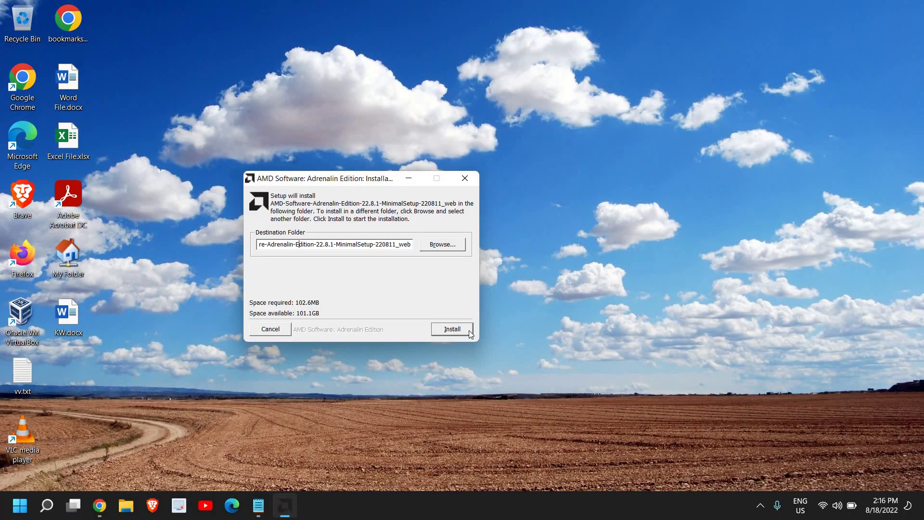
left_click(468, 331)
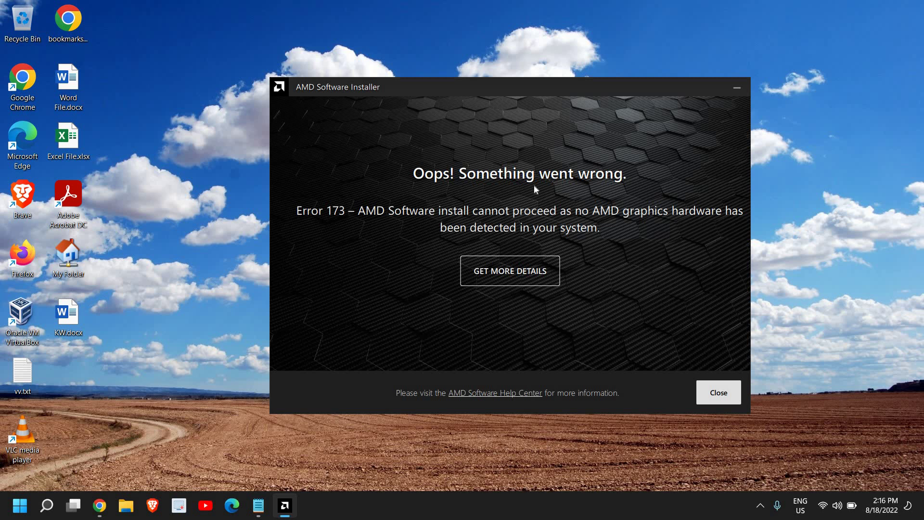
Close the AMD Software Installer's Error 173 window.
left_click(716, 399)
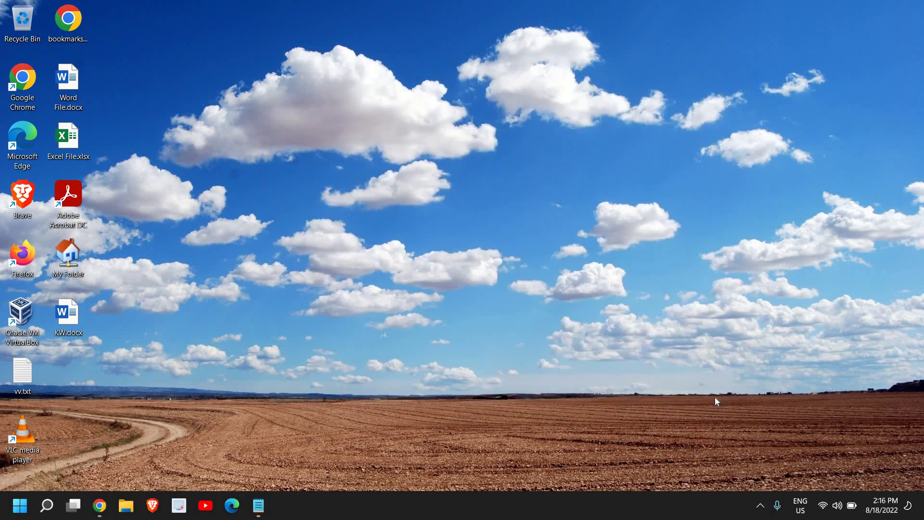